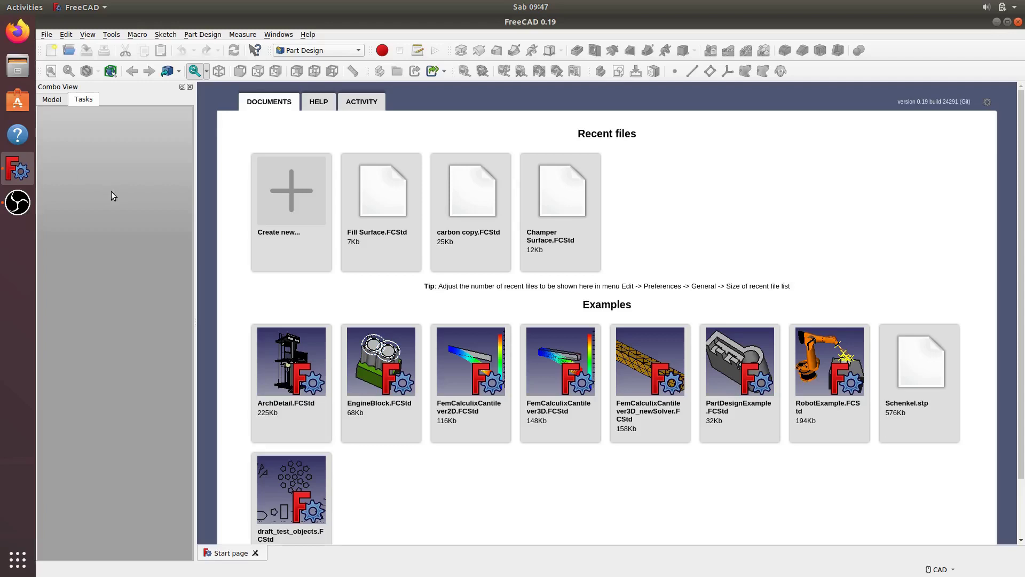
Step: Create a new document with a body and start a sketch on the XZ_Plane
{"action": "left_click", "coordinate": [281, 194]}
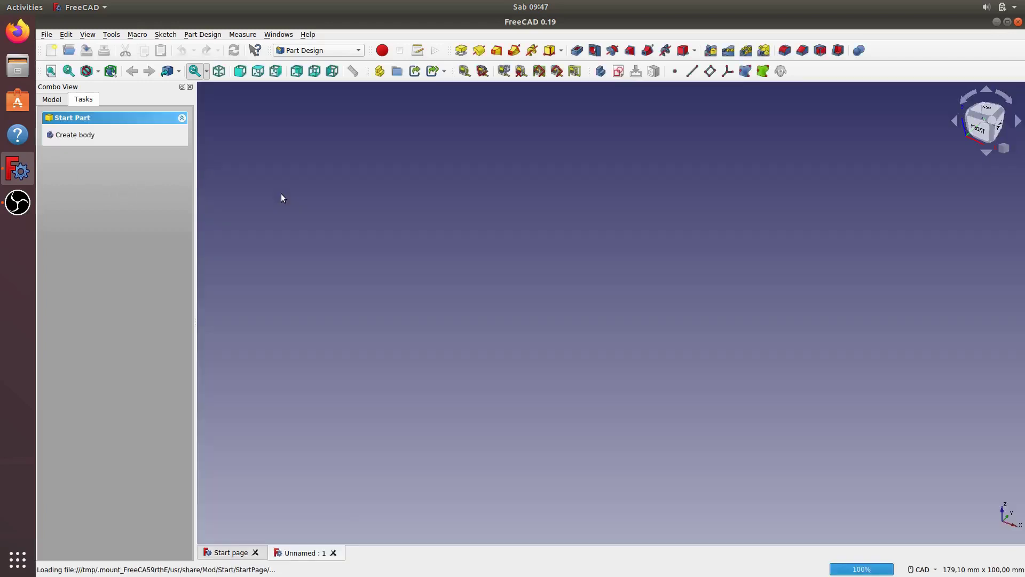
{"action": "left_click", "coordinate": [75, 135]}
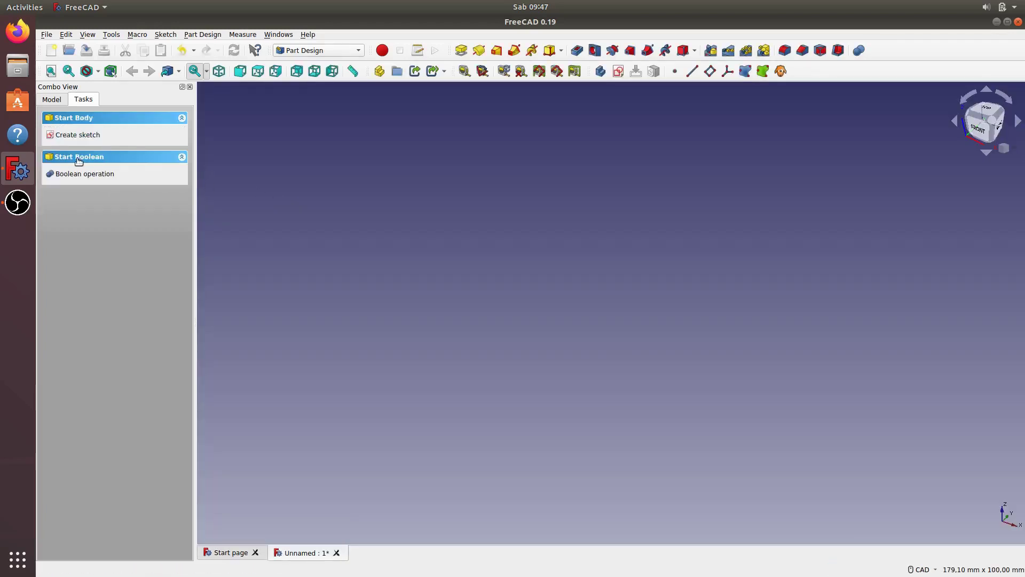
{"action": "left_click", "coordinate": [76, 135]}
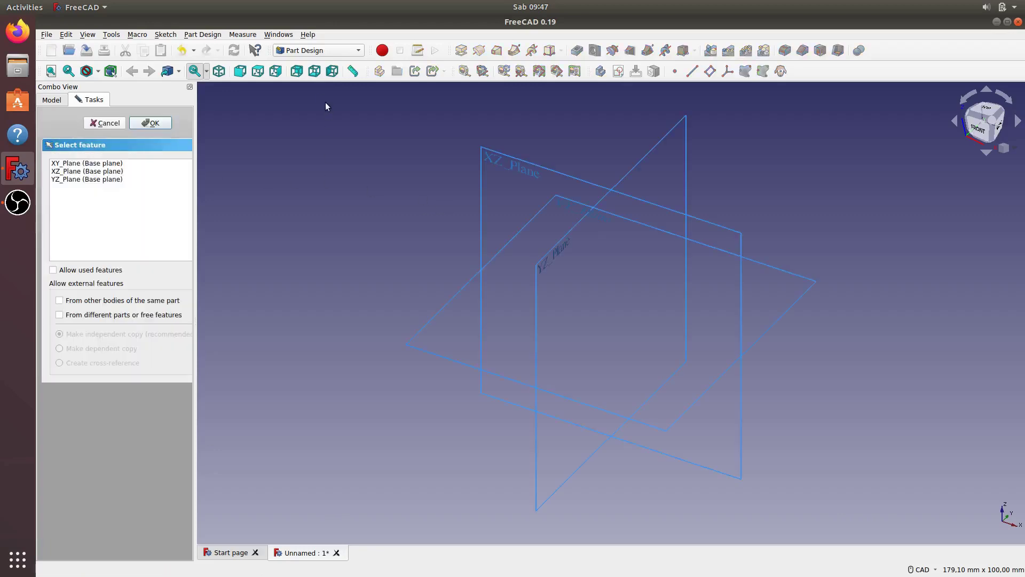
{"action": "left_click", "coordinate": [357, 51]}
{"action": "left_click", "coordinate": [328, 152]}
{"action": "left_click", "coordinate": [479, 174]}
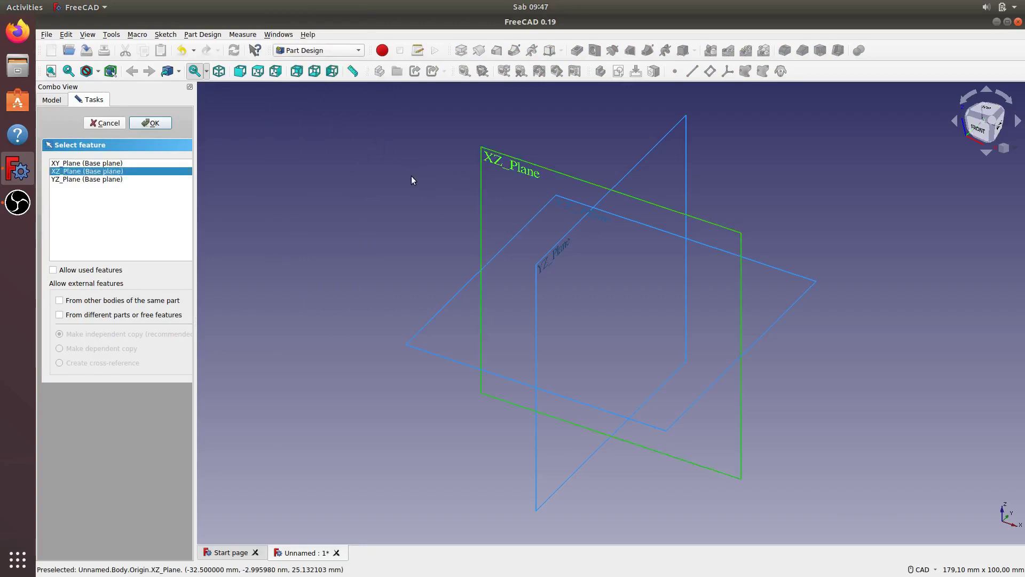
Step: Draw a four-line rectangle up and left of the origin, then close the sketch
{"action": "left_click", "coordinate": [152, 123]}
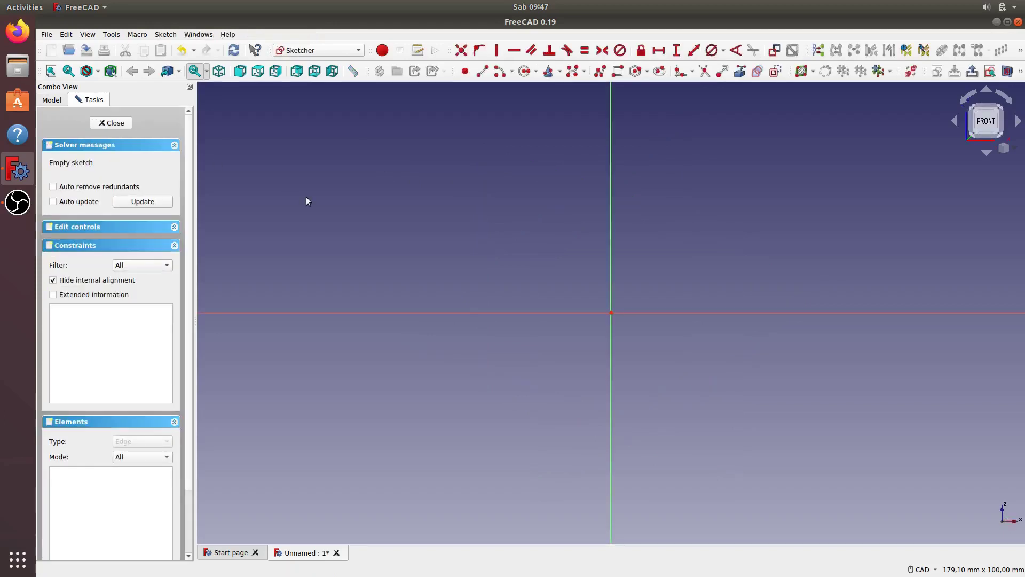
{"action": "middle_click_drag", "start_coordinate": [404, 202], "coordinate": [507, 300]}
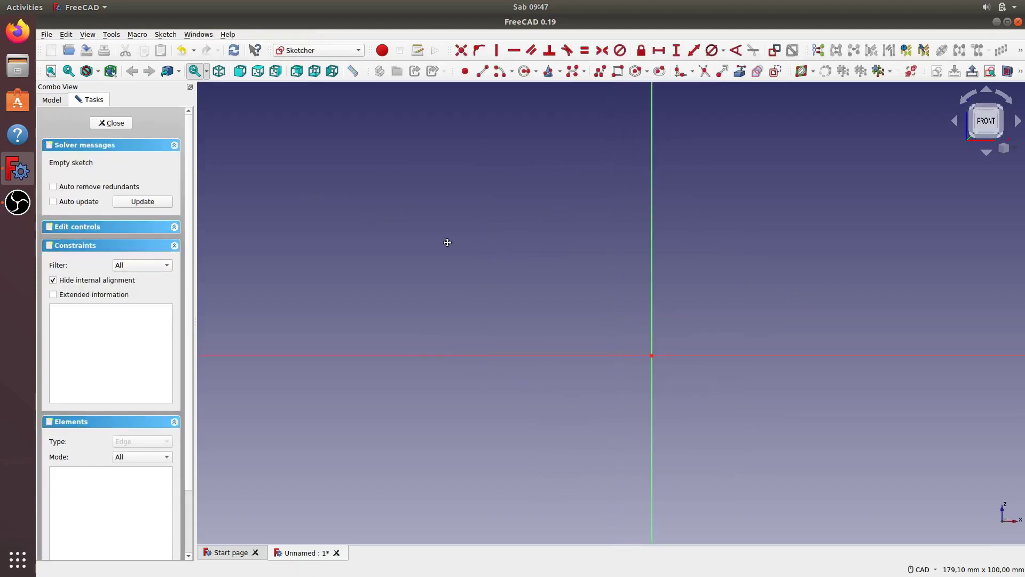
{"action": "left_click", "coordinate": [618, 71]}
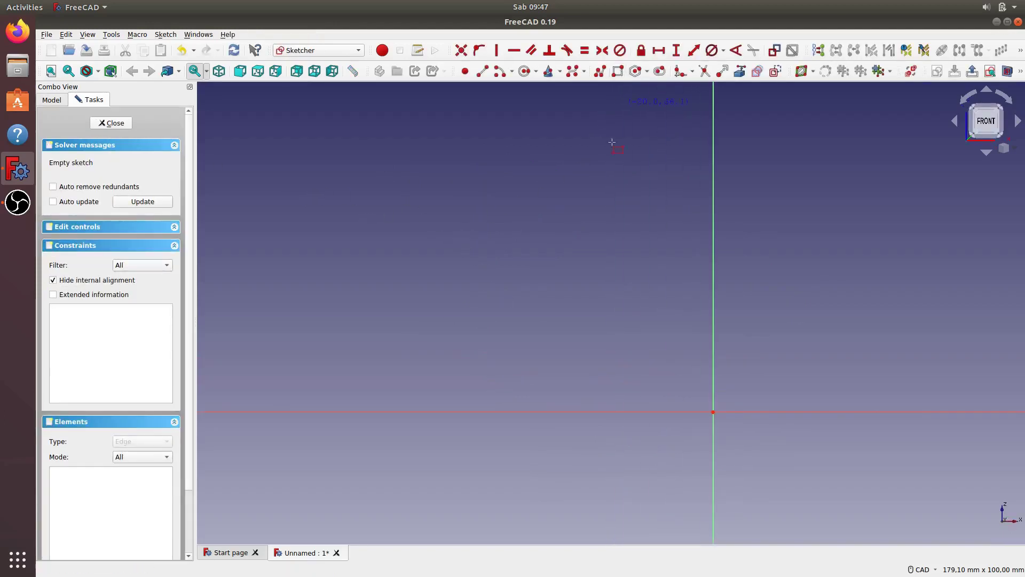
{"action": "left_click", "coordinate": [330, 189]}
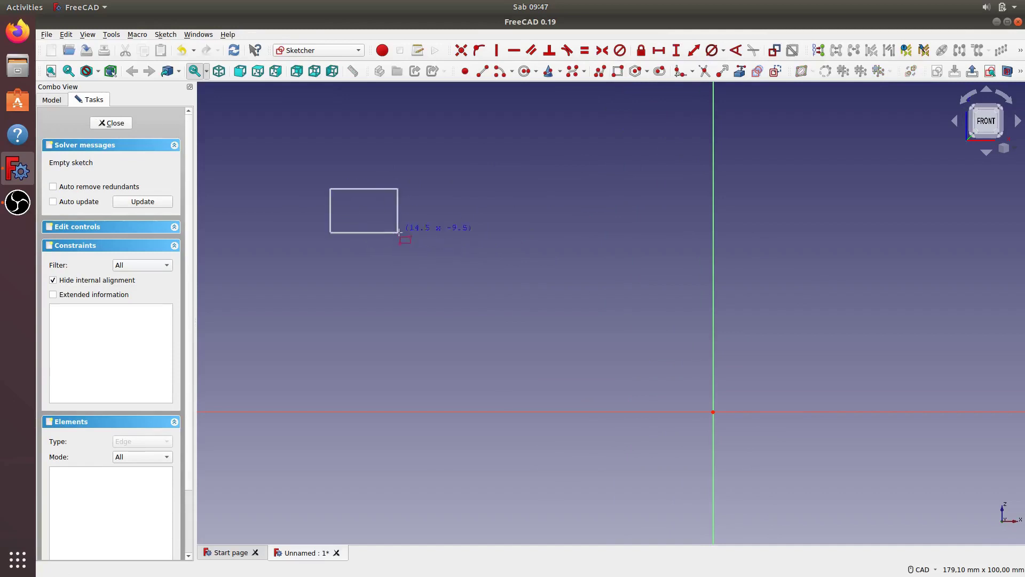
{"action": "left_click", "coordinate": [630, 348]}
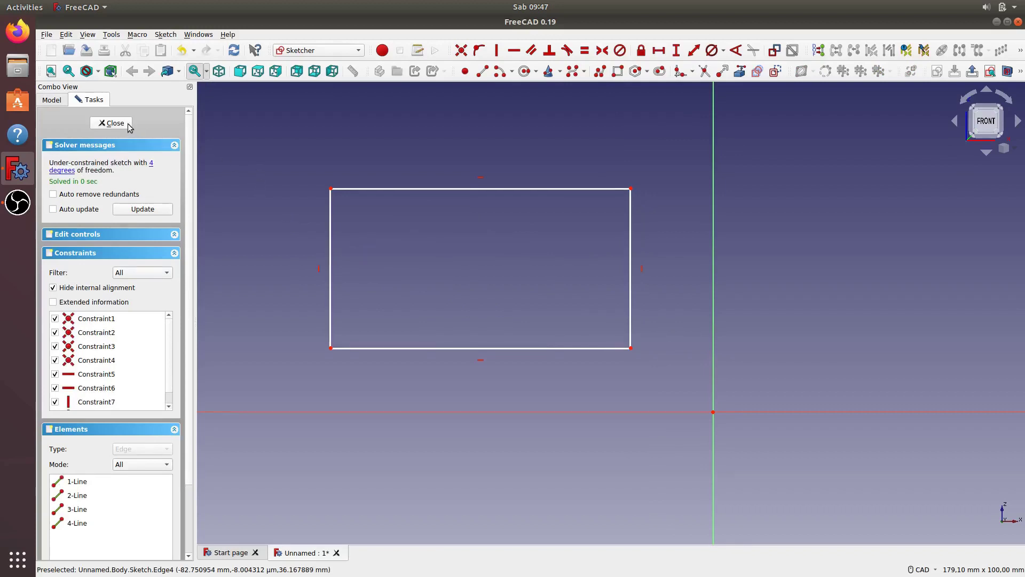
{"action": "left_click", "coordinate": [111, 123]}
{"action": "middle_click", "coordinate": [492, 302]}
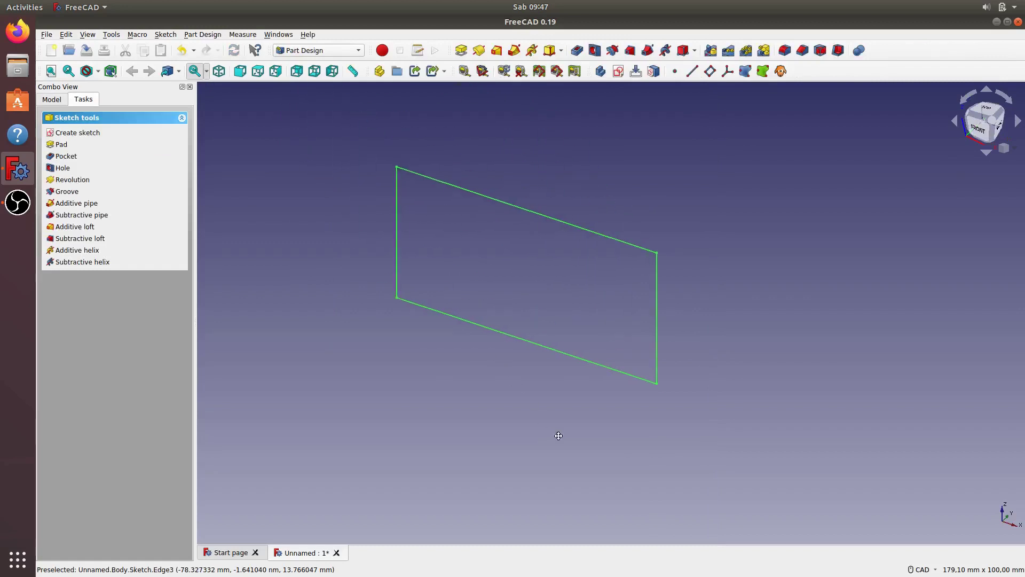
Step: Pad the rectangle sketch at the default 10 mm length
{"action": "left_click", "coordinate": [461, 51]}
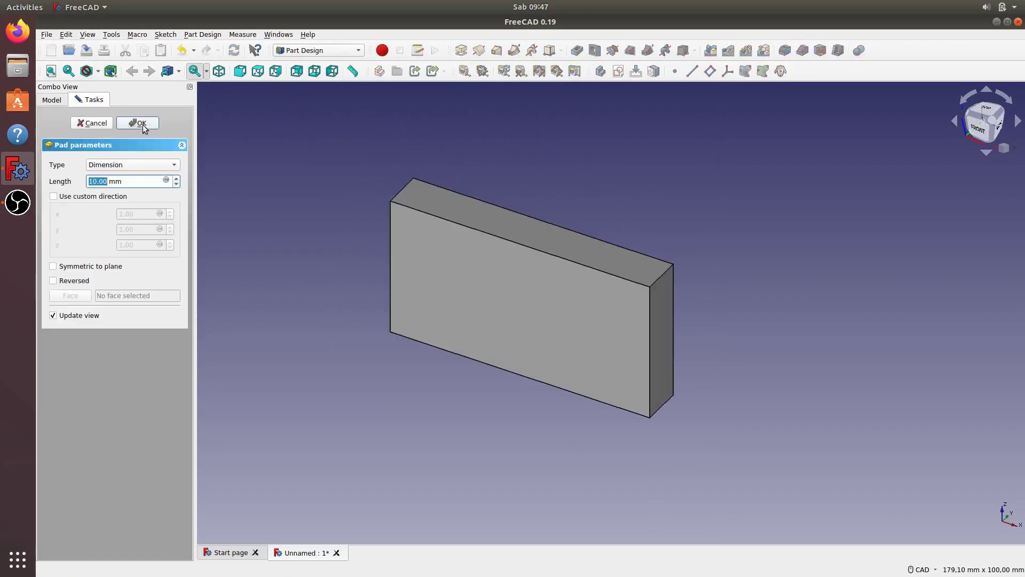
{"action": "left_click", "coordinate": [141, 124]}
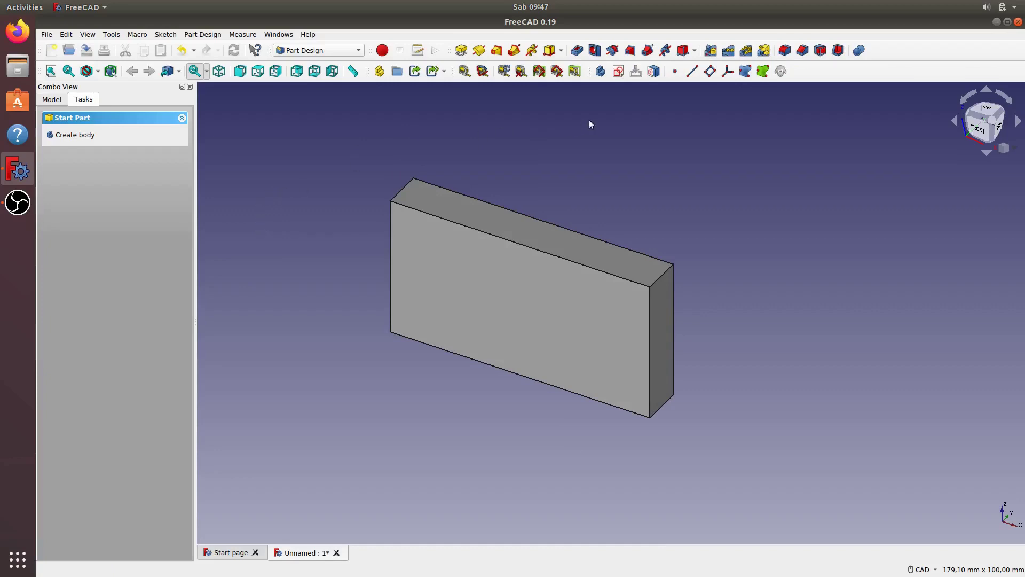
Step: Select the padded block's front face and start a new sketch on it
{"action": "left_click", "coordinate": [618, 73]}
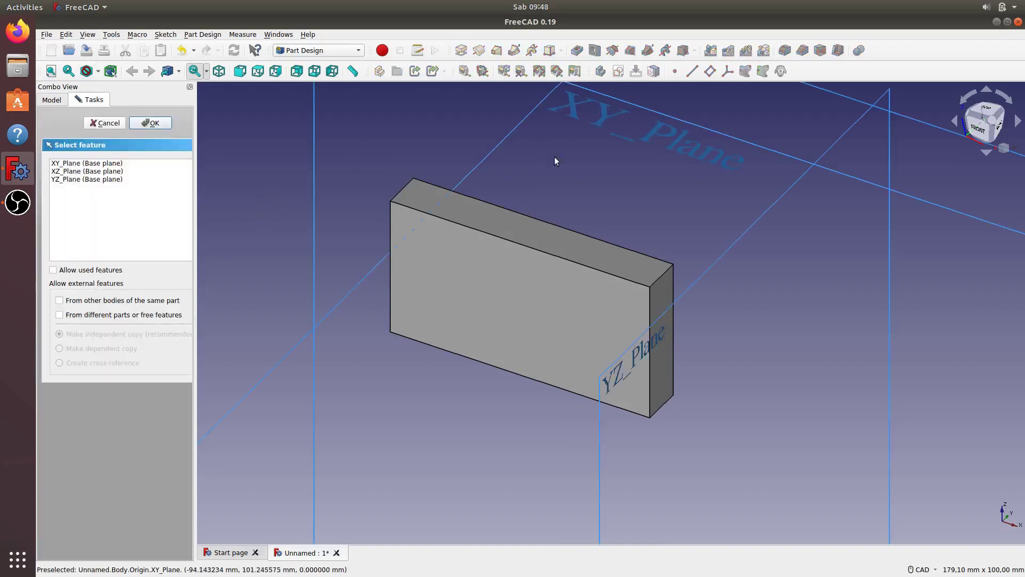
{"action": "left_click", "coordinate": [509, 280]}
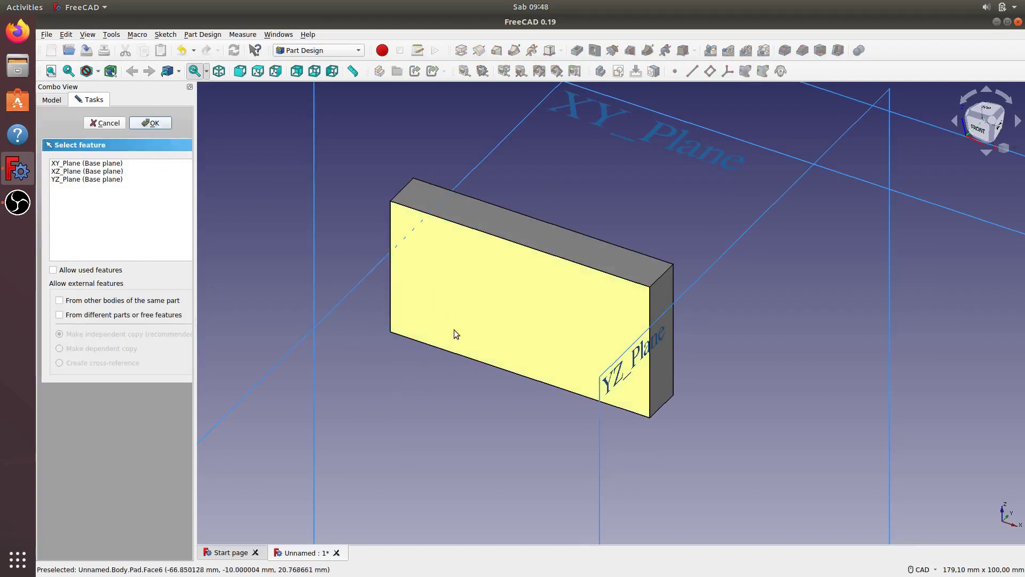
{"action": "left_click", "coordinate": [467, 422]}
{"action": "left_click", "coordinate": [493, 293]}
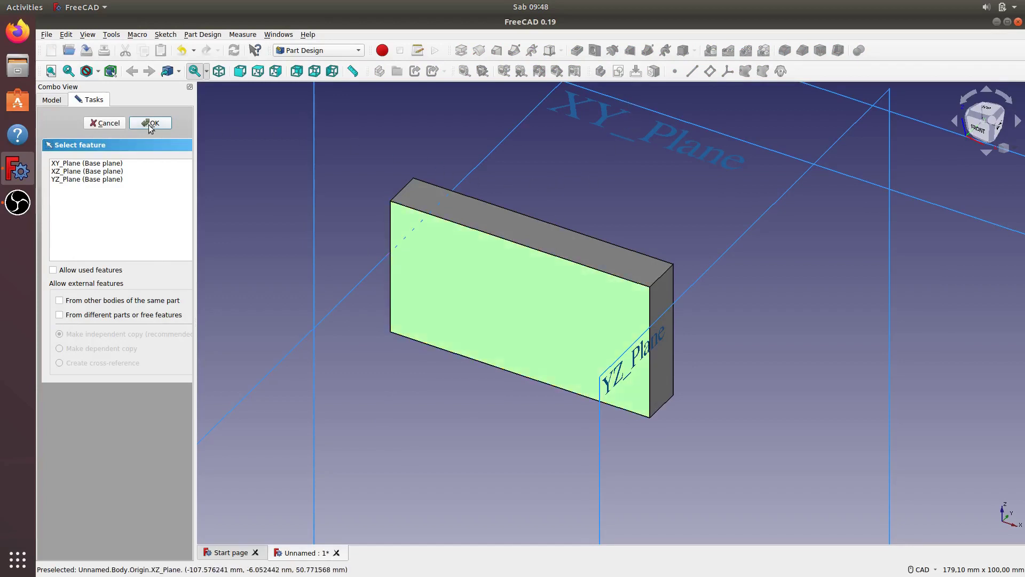
{"action": "left_click", "coordinate": [111, 125]}
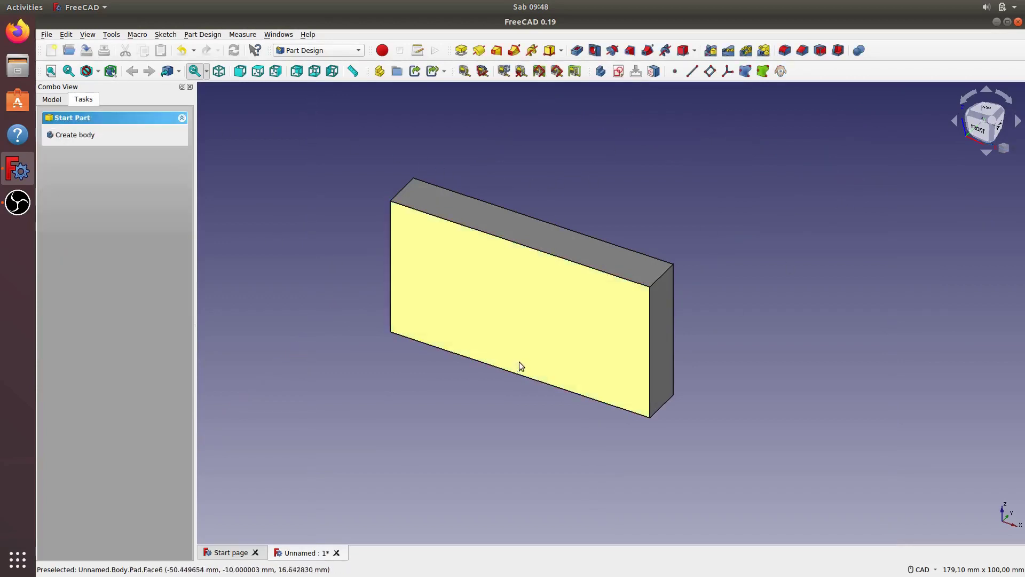
{"action": "left_click", "coordinate": [517, 343]}
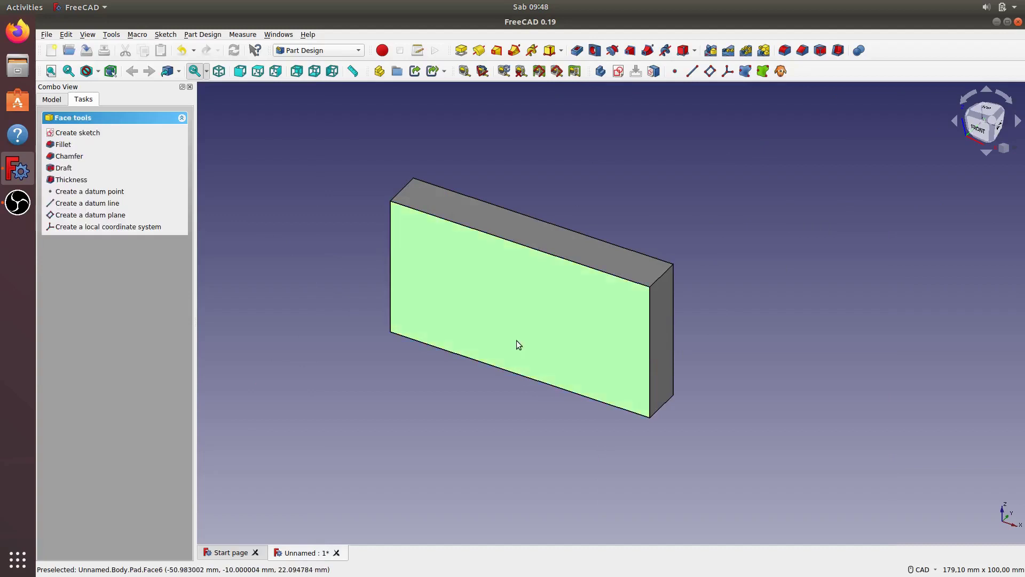
{"action": "left_click", "coordinate": [620, 75]}
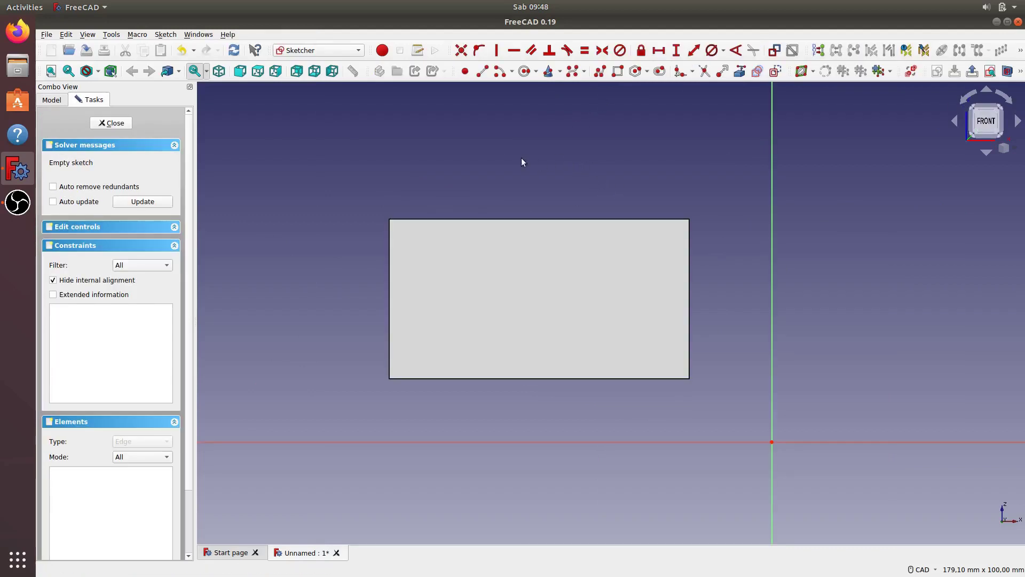
Step: Draw a circle near the block's upper-left corner
{"action": "left_click", "coordinate": [525, 71]}
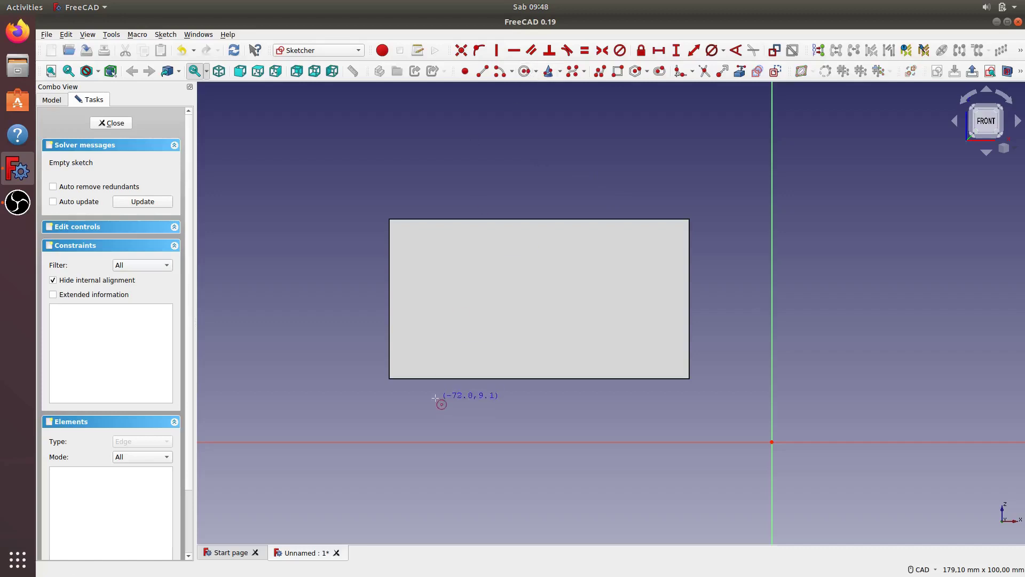
{"action": "left_click", "coordinate": [448, 263]}
{"action": "left_click", "coordinate": [465, 271]}
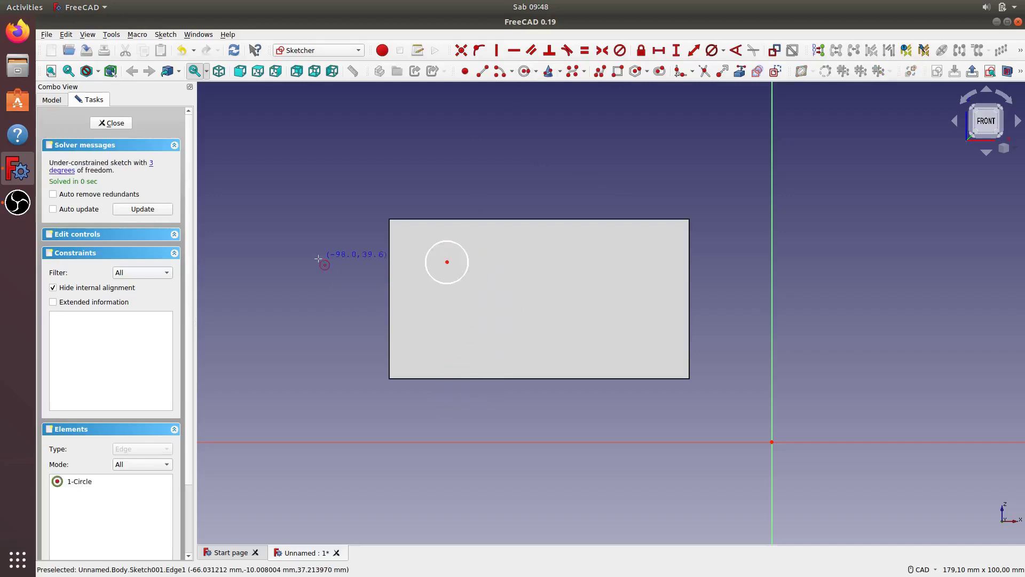
Step: Constrain the circle's diameter to 8 mm
{"action": "left_click", "coordinate": [467, 251]}
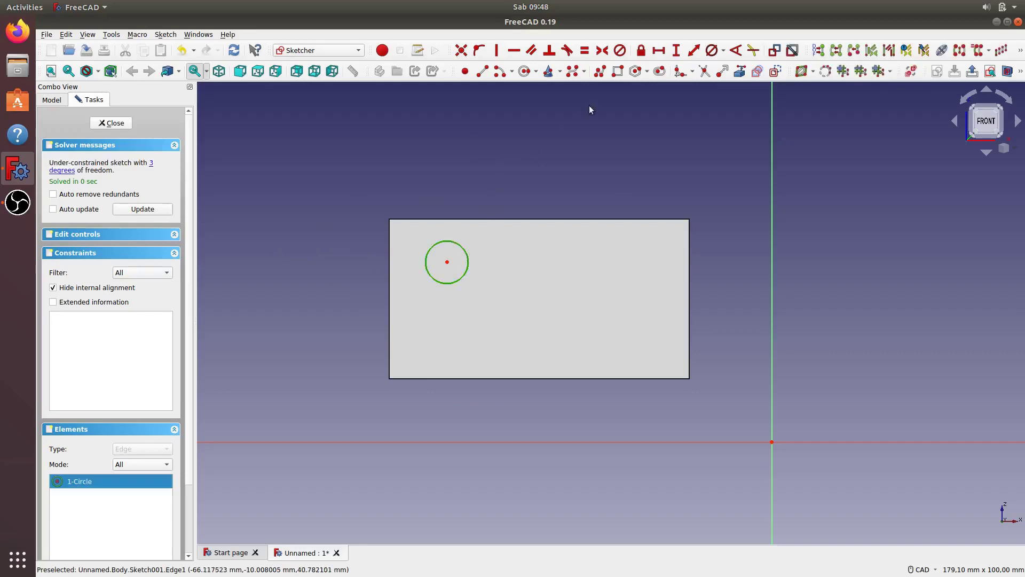
{"action": "left_click", "coordinate": [724, 50]}
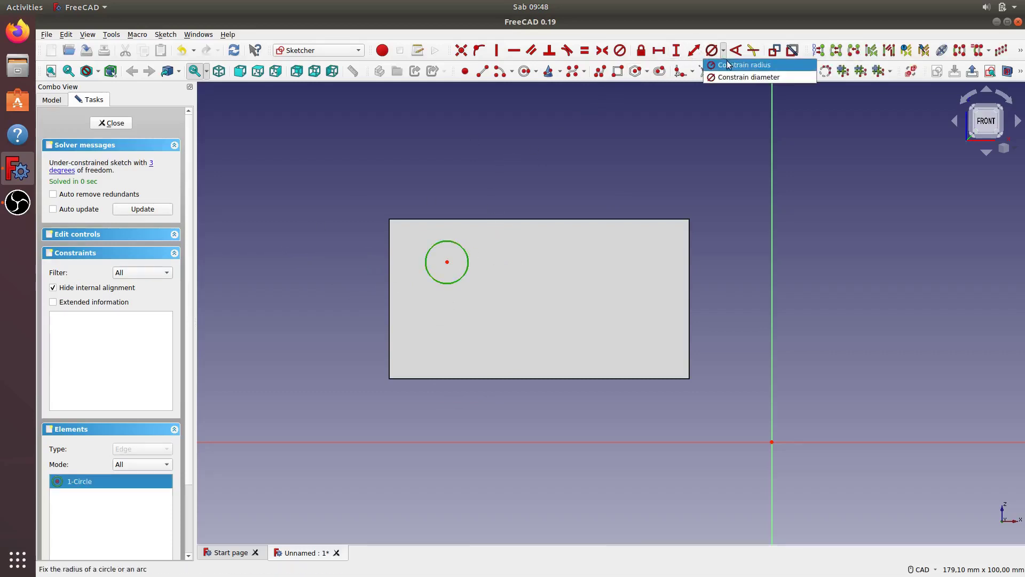
{"action": "left_click", "coordinate": [735, 77]}
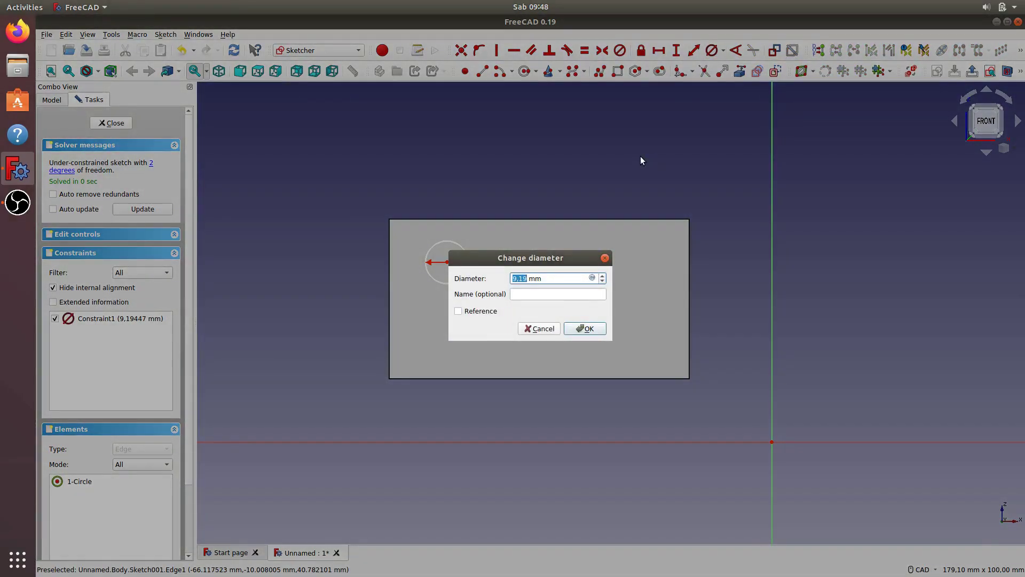
{"action": "type", "text": "8"}
{"action": "left_click", "coordinate": [583, 331]}
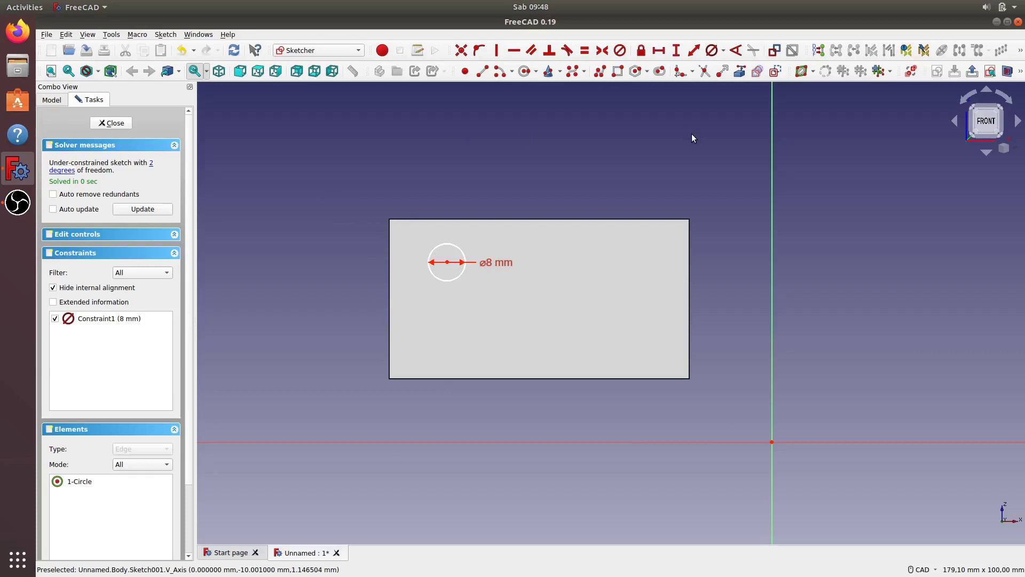
Step: Link the block's top and left edges into the sketch as external geometry
{"action": "left_click", "coordinate": [740, 75]}
{"action": "left_click", "coordinate": [439, 219]}
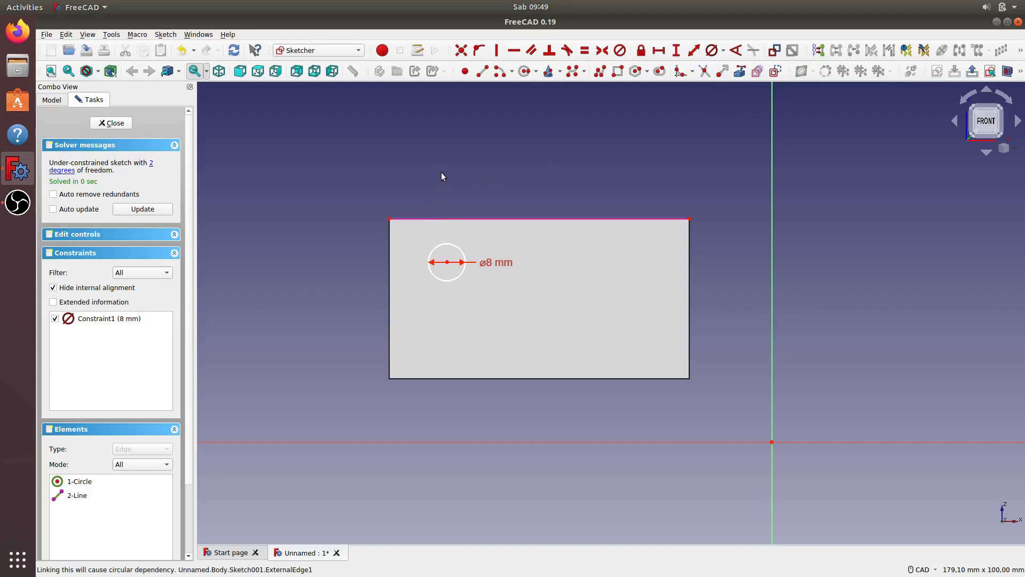
{"action": "left_click", "coordinate": [740, 71]}
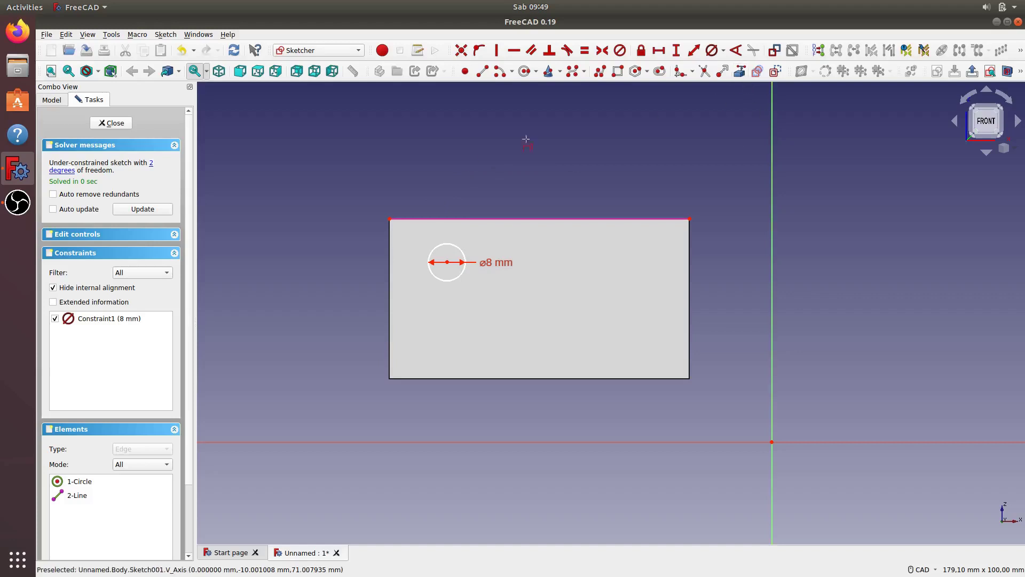
{"action": "left_click", "coordinate": [388, 252]}
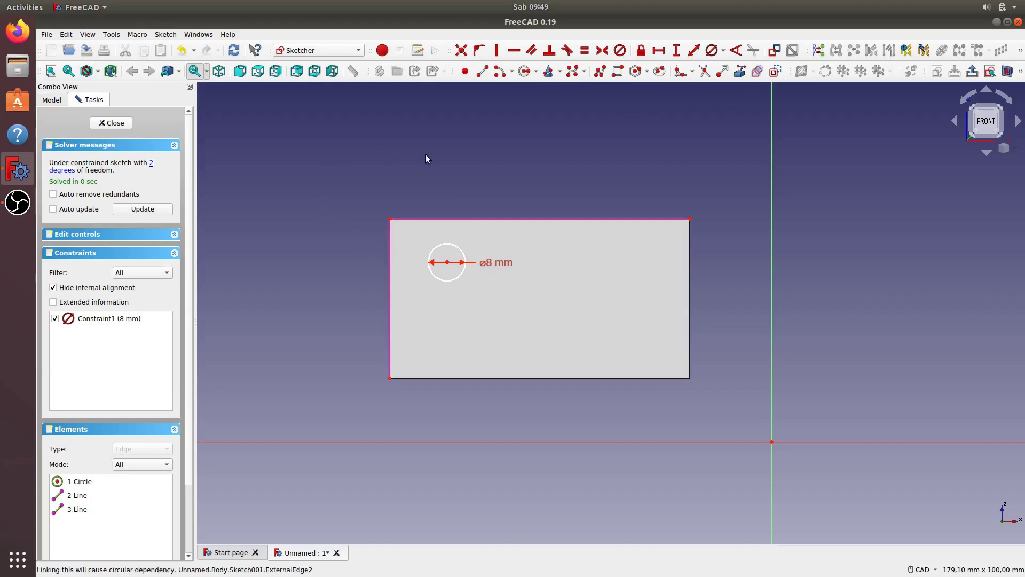
{"action": "left_click", "coordinate": [447, 262]}
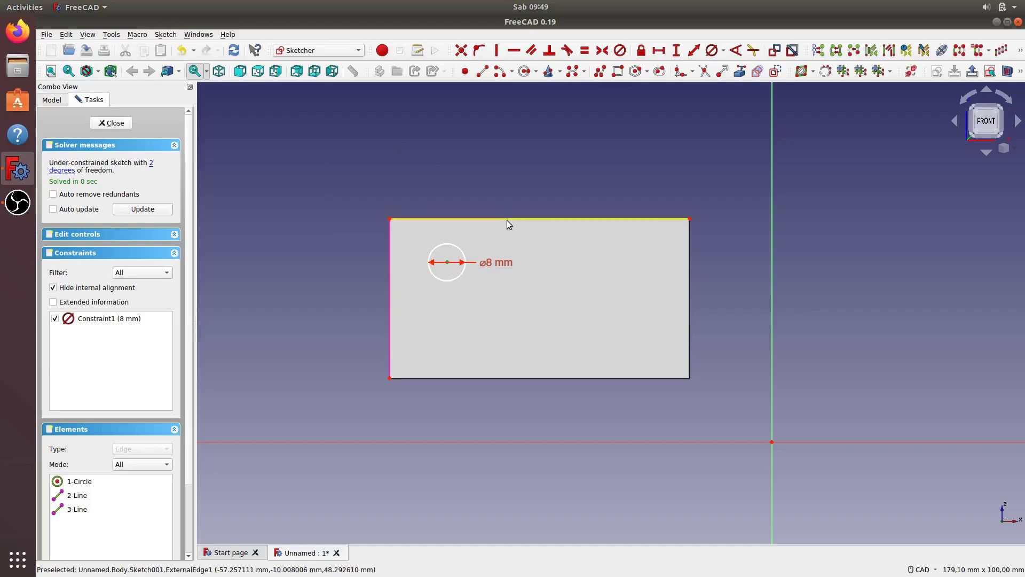
Step: Set the circle centre 8 mm below the block's top edge
{"action": "left_click", "coordinate": [507, 219]}
{"action": "left_click", "coordinate": [694, 50]}
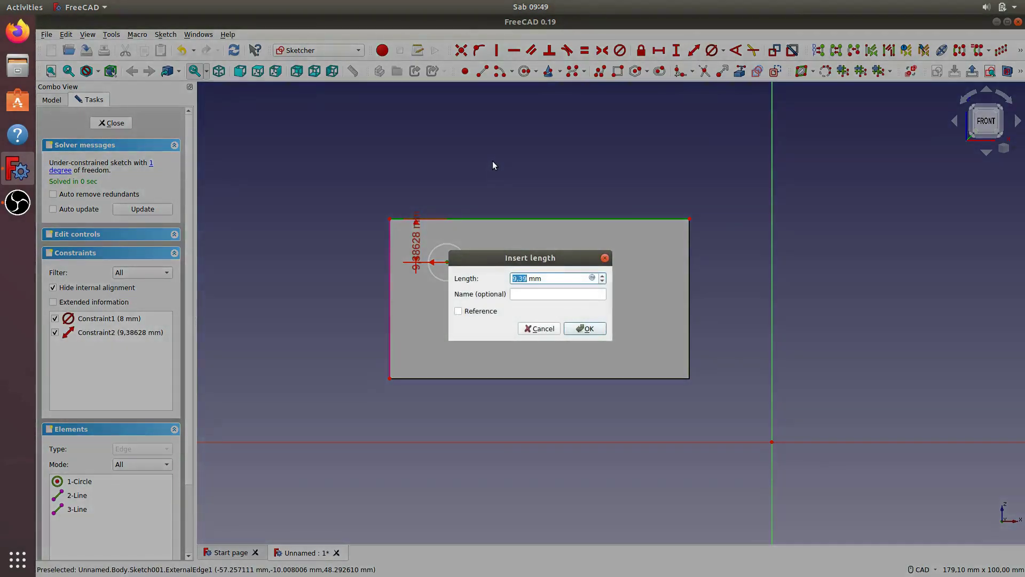
{"action": "type", "text": "8"}
{"action": "left_click", "coordinate": [585, 328]}
{"action": "left_click_drag", "start_coordinate": [416, 238], "coordinate": [351, 236]}
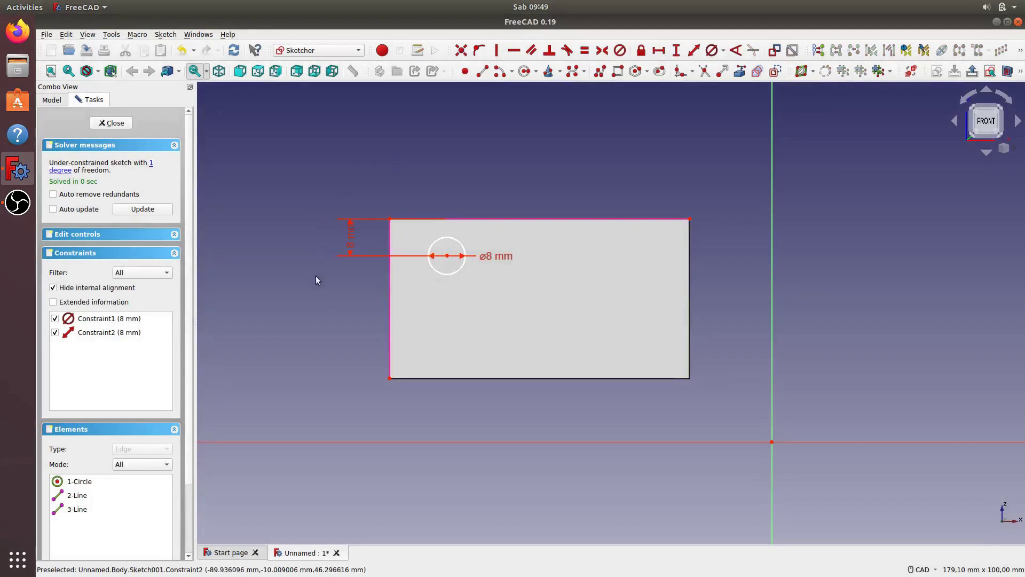
Step: Set the circle centre 10 mm from the block's left edge
{"action": "left_click", "coordinate": [389, 292]}
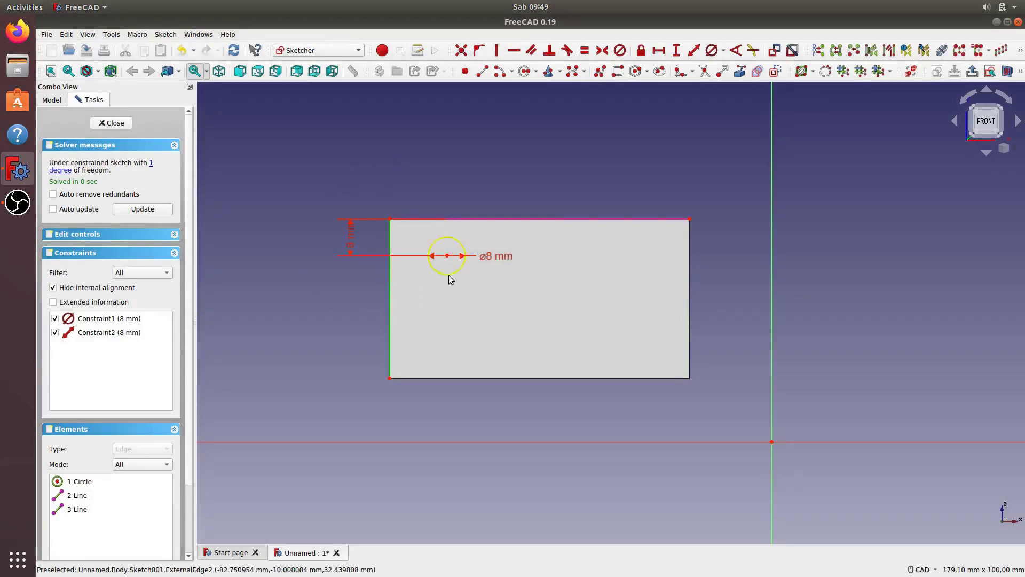
{"action": "left_click", "coordinate": [448, 256]}
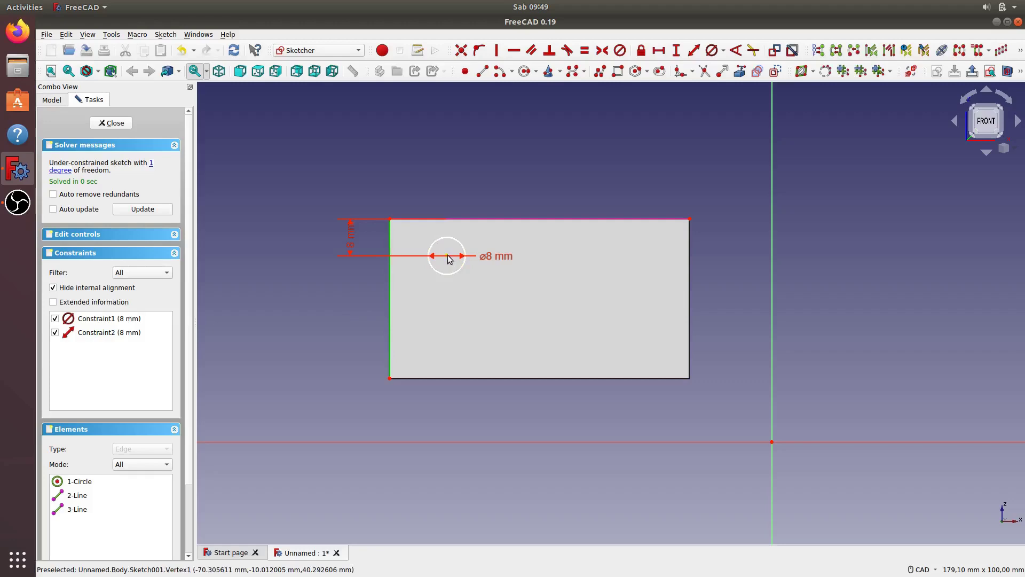
{"action": "left_click", "coordinate": [694, 51]}
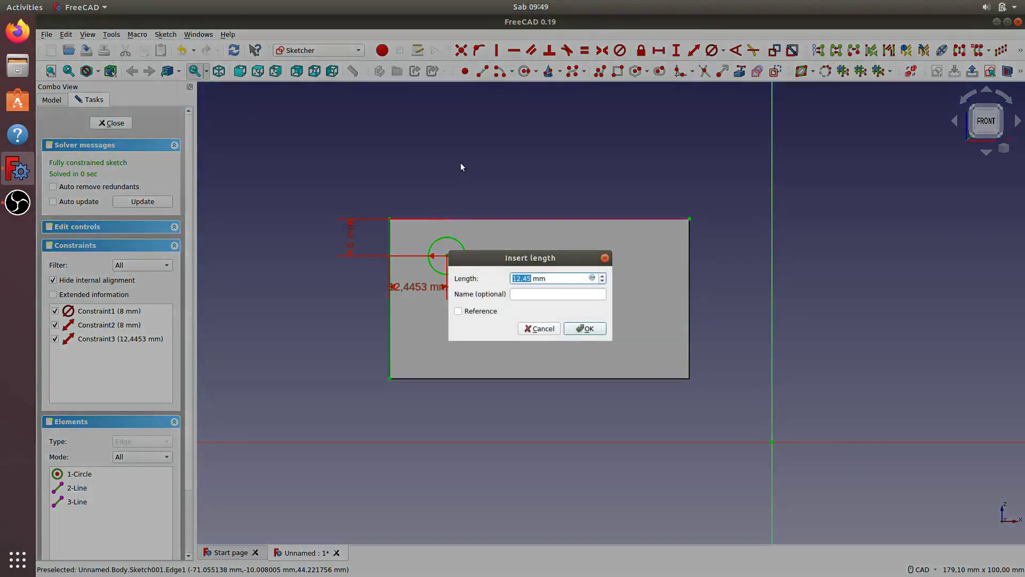
{"action": "type", "text": "10"}
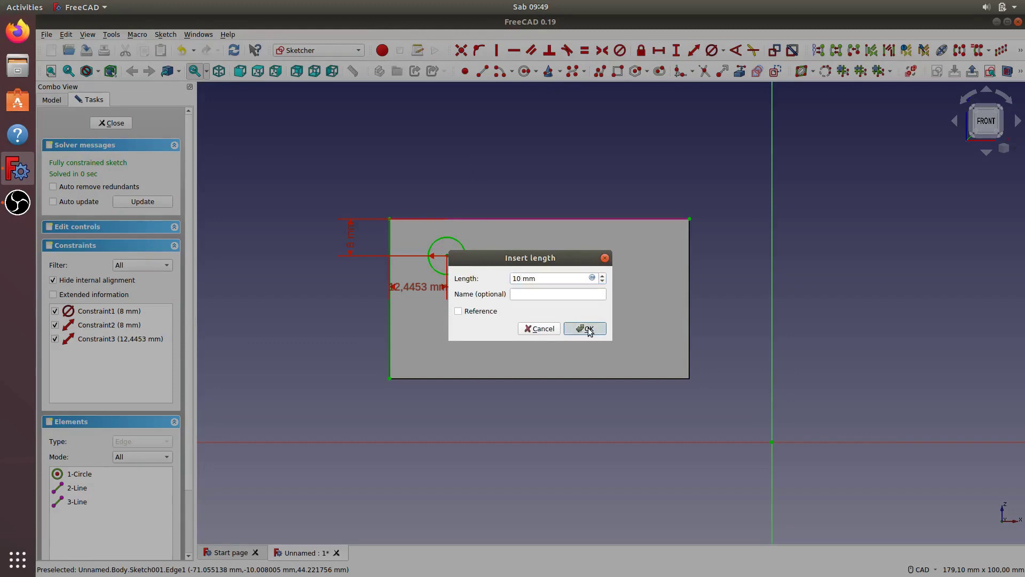
{"action": "left_click", "coordinate": [587, 329]}
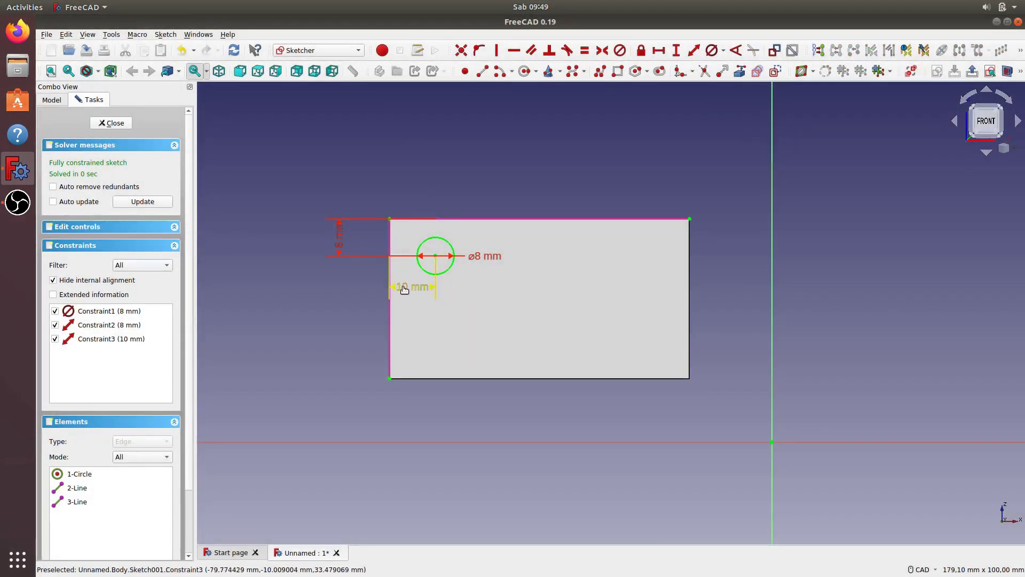
{"action": "mouse_move", "coordinate": [403, 288]}
{"action": "left_mouse_down"}
{"action": "mouse_move", "coordinate": [417, 155]}
{"action": "mouse_move", "coordinate": [419, 188]}
{"action": "left_mouse_up"}
Step: Close the sketch and pocket the 8 mm circle into the block's front face
{"action": "left_click", "coordinate": [114, 124]}
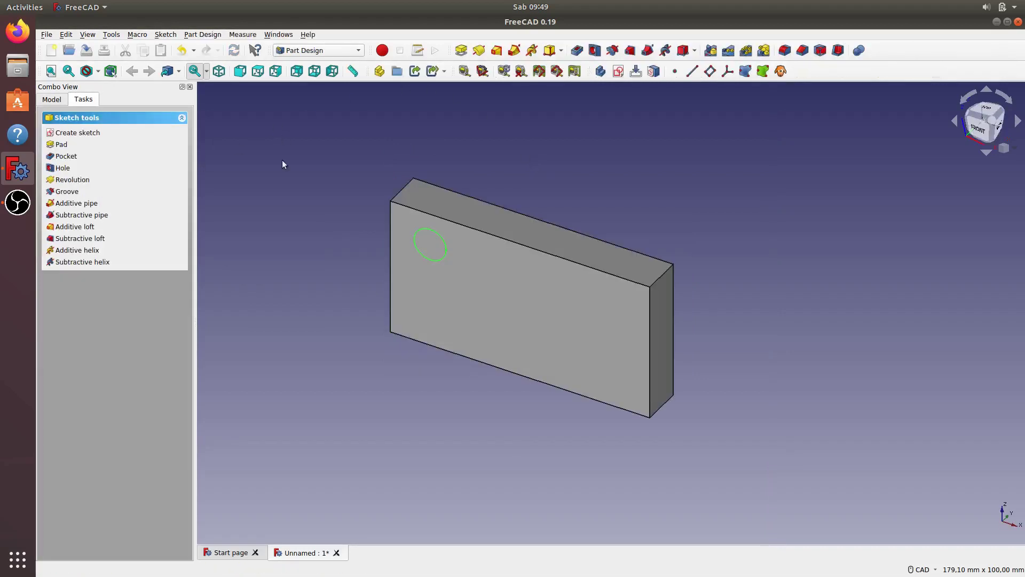
{"action": "left_click", "coordinate": [577, 50]}
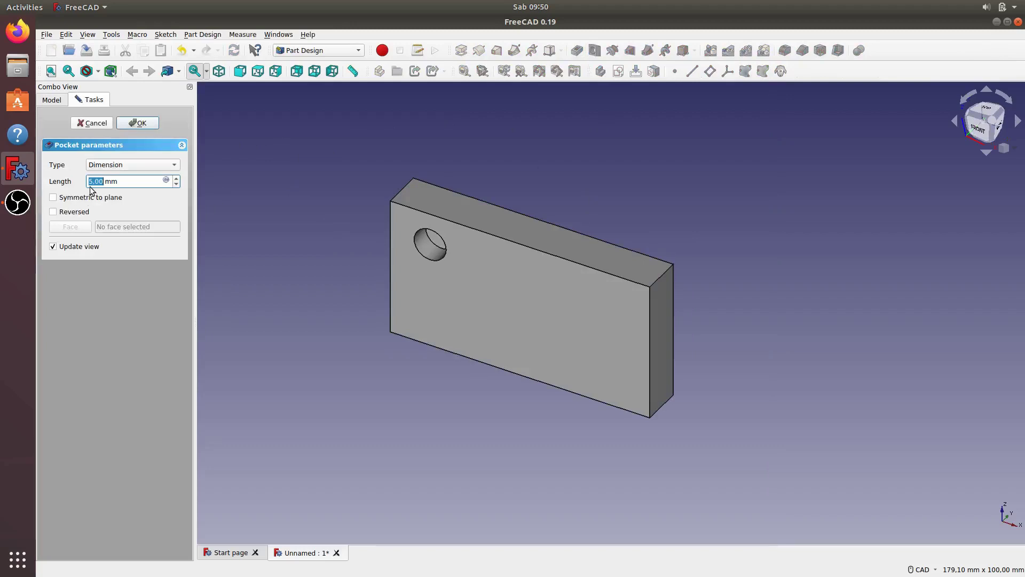
{"action": "left_click", "coordinate": [138, 124]}
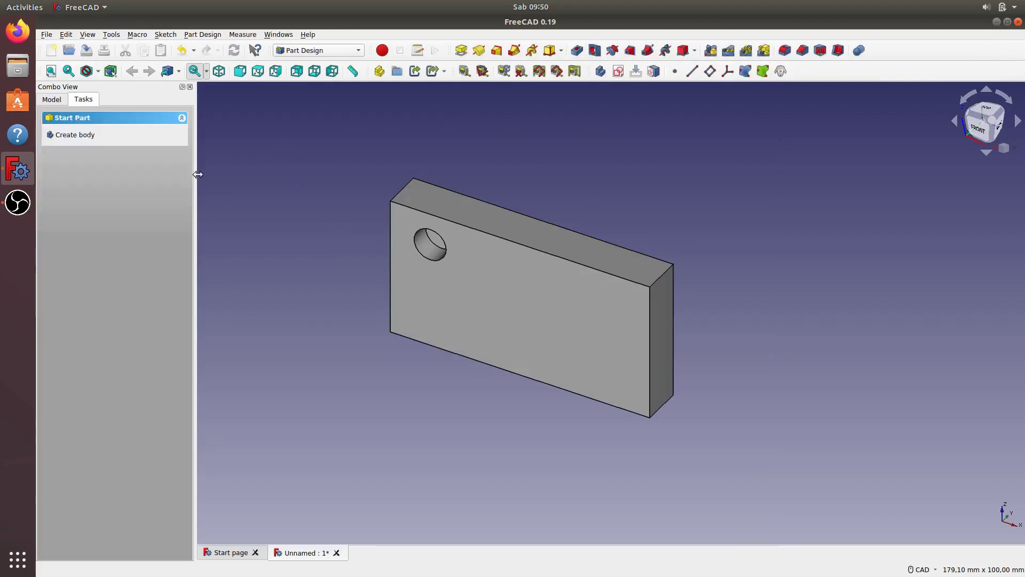
{"action": "middle_click_drag", "start_coordinate": [357, 367], "coordinate": [399, 382]}
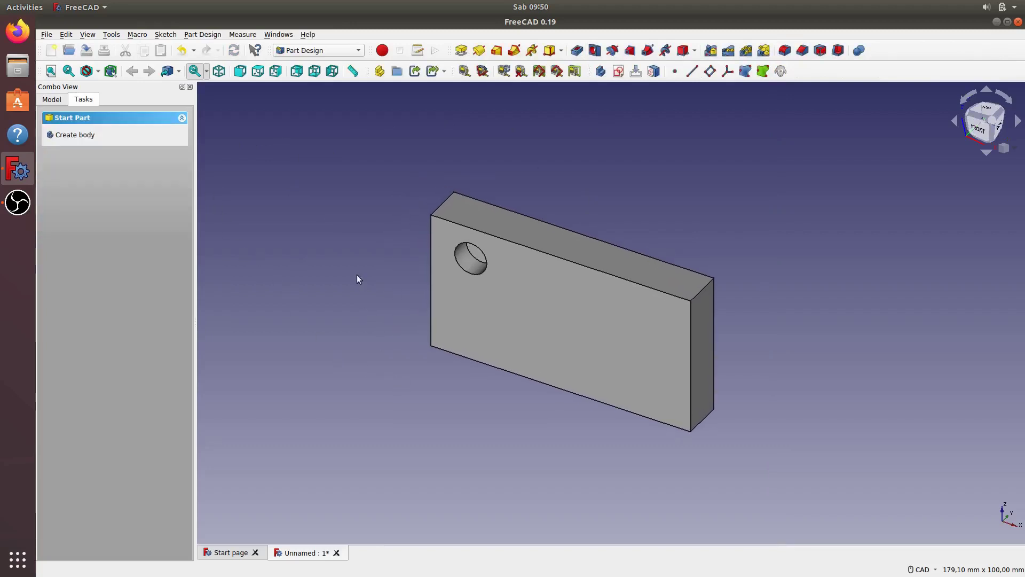